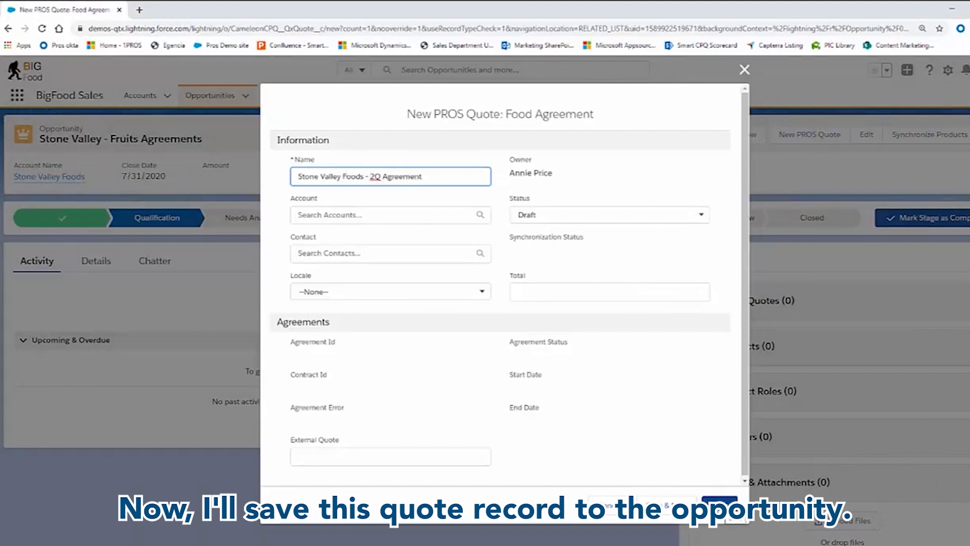
Step: Save the new quote Stone Valley Foods - 2Q Agreement on the opportunity and open its Pricing step
{"action": "left_click", "coordinate": [720, 504]}
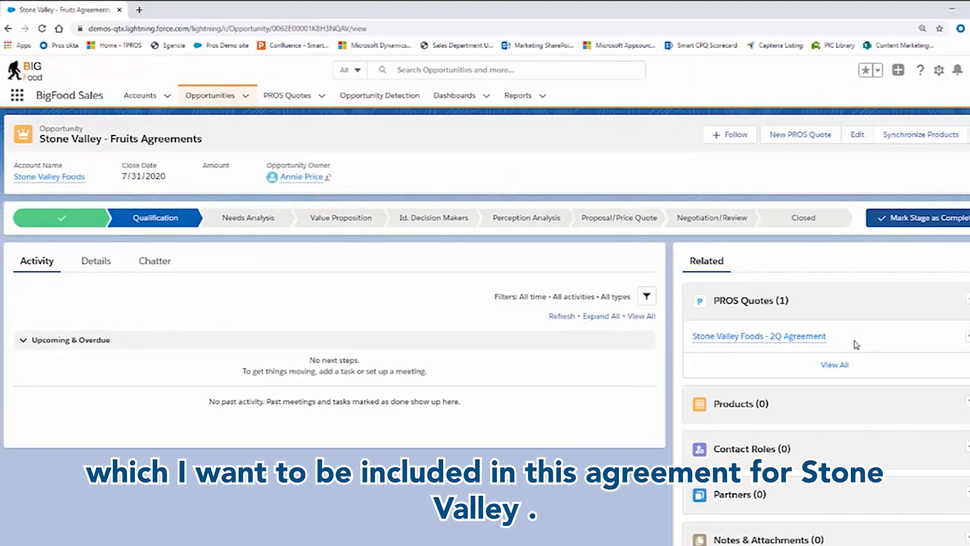
{"action": "left_click", "coordinate": [815, 337]}
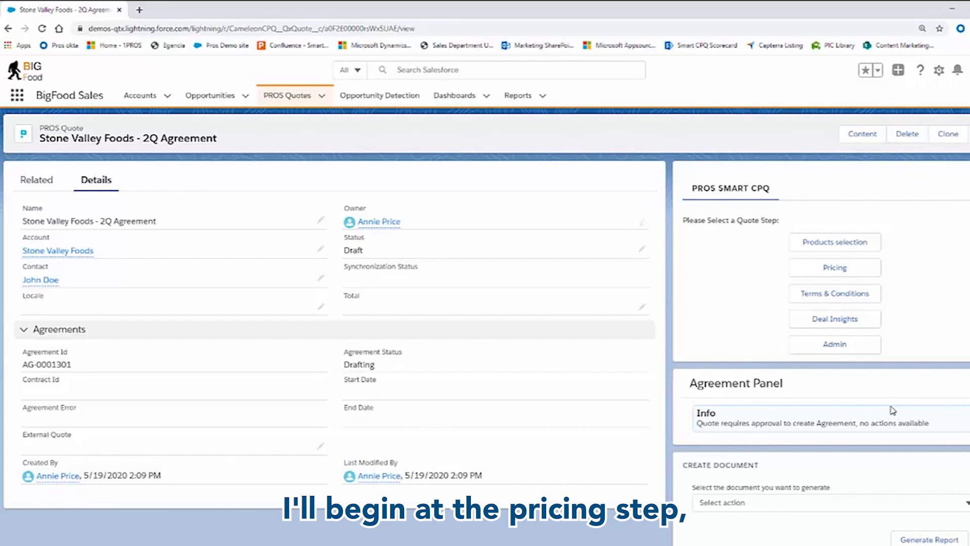
{"action": "left_click", "coordinate": [877, 275]}
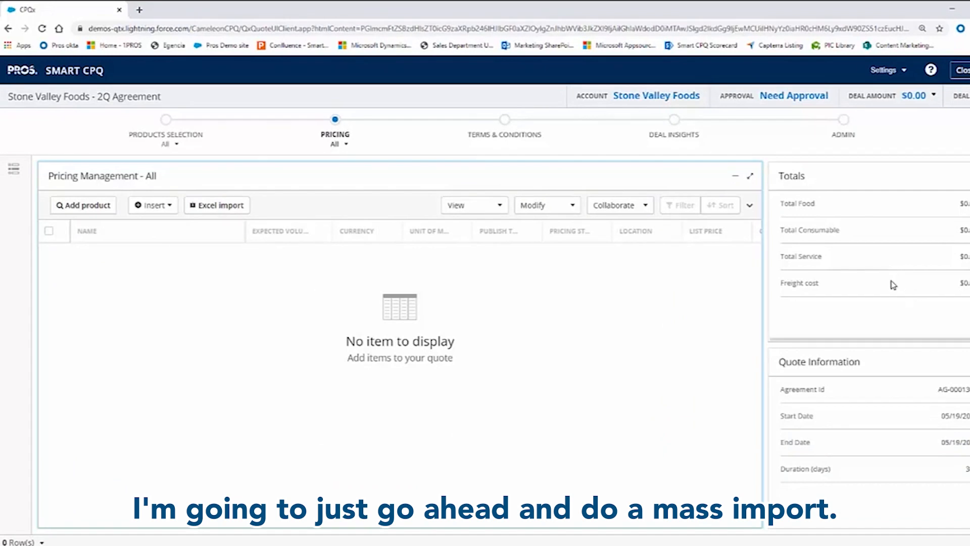
Step: Import the agreement's product lines into the pricing grid from an Excel file
{"action": "left_click", "coordinate": [242, 208]}
{"action": "left_click", "coordinate": [489, 310]}
{"action": "left_click", "coordinate": [560, 363]}
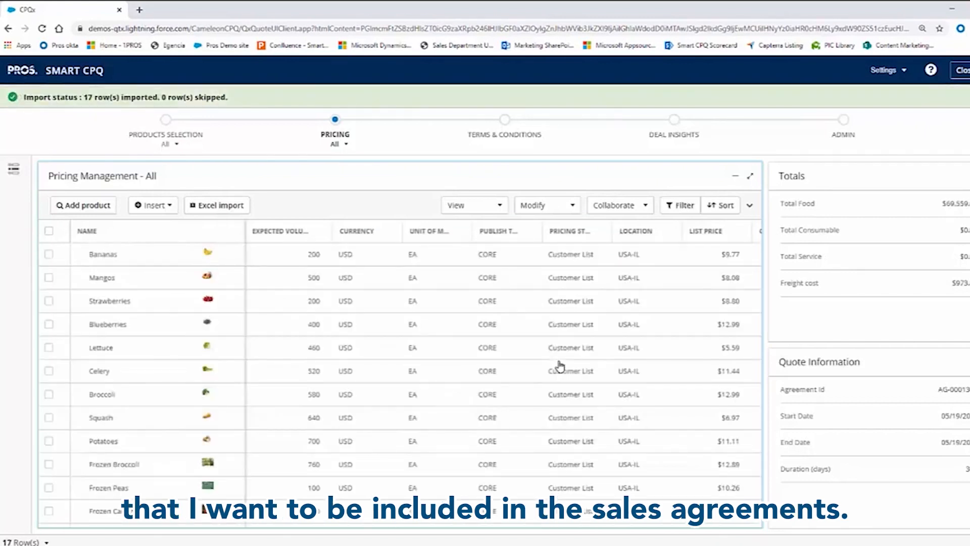
Step: Mass update the Discount column for all product lines, replacing the values with the Target Discount guidance
{"action": "left_click", "coordinate": [707, 232]}
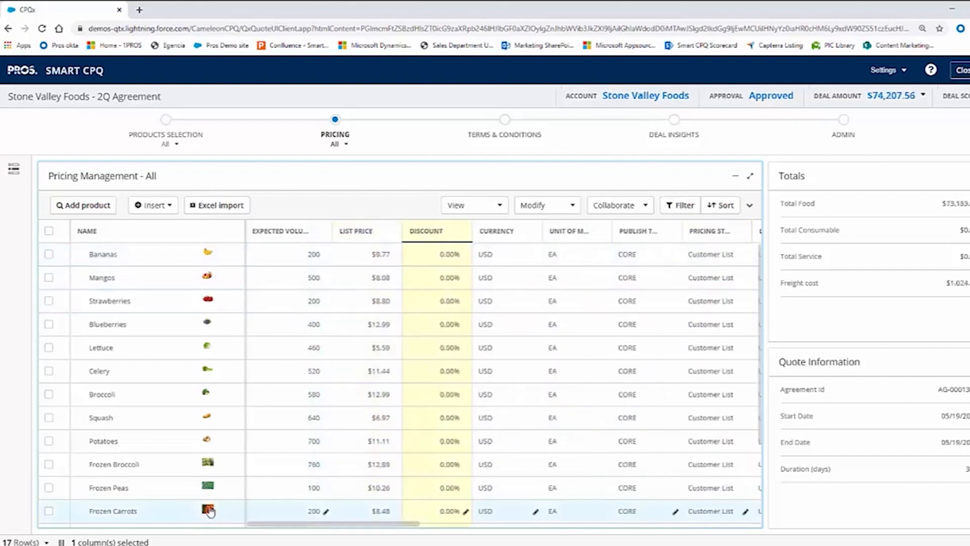
{"action": "left_click", "coordinate": [575, 209]}
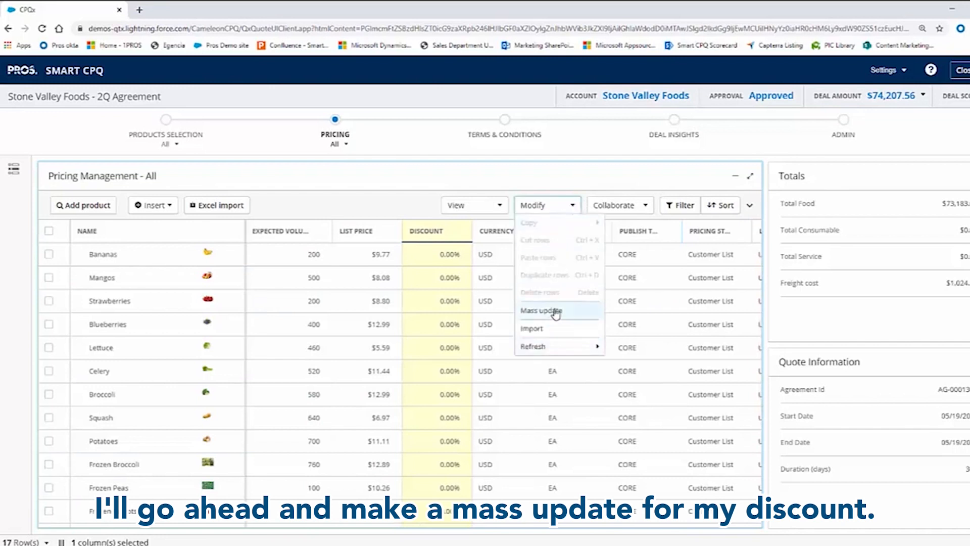
{"action": "left_click", "coordinate": [559, 313]}
{"action": "left_click", "coordinate": [414, 289]}
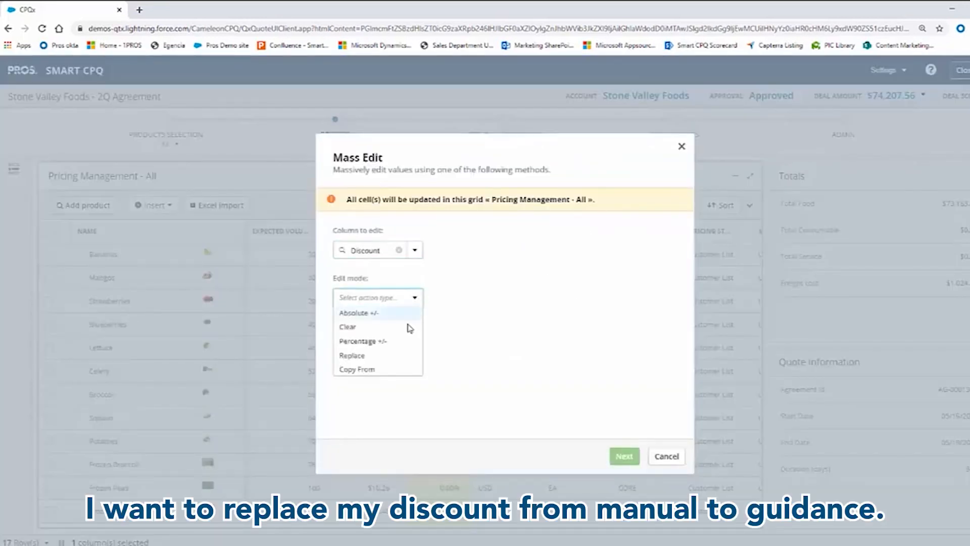
{"action": "left_click", "coordinate": [371, 354]}
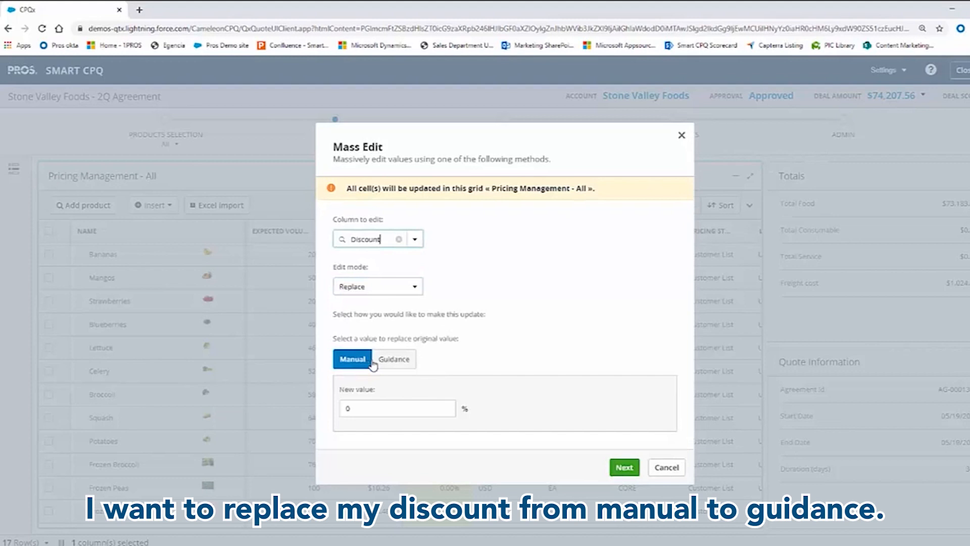
{"action": "left_click", "coordinate": [391, 361]}
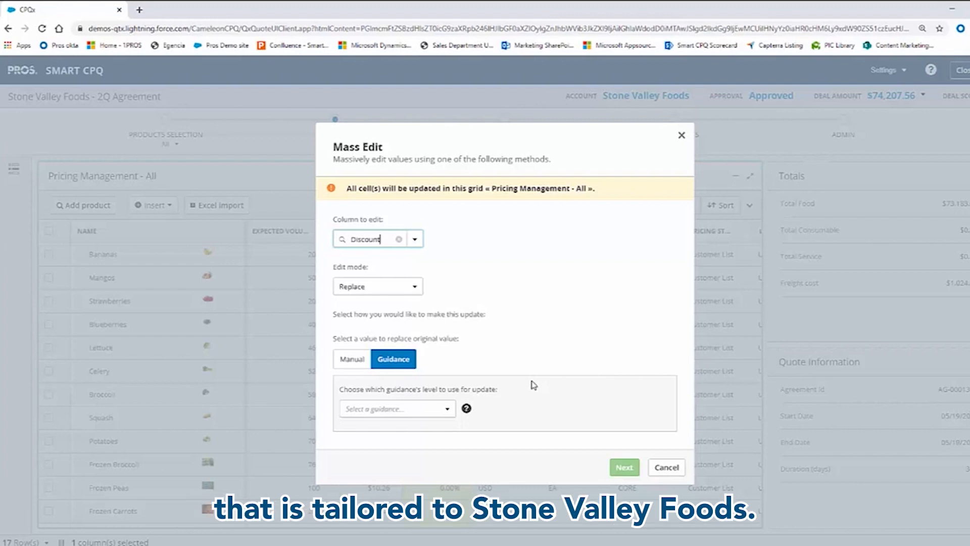
{"action": "left_click", "coordinate": [447, 408]}
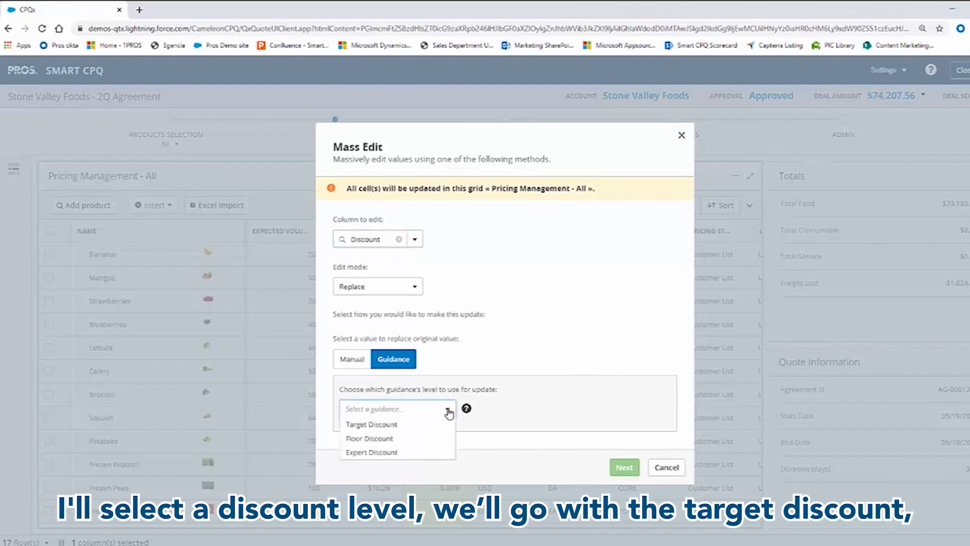
{"action": "left_click", "coordinate": [409, 425]}
{"action": "left_click", "coordinate": [625, 469]}
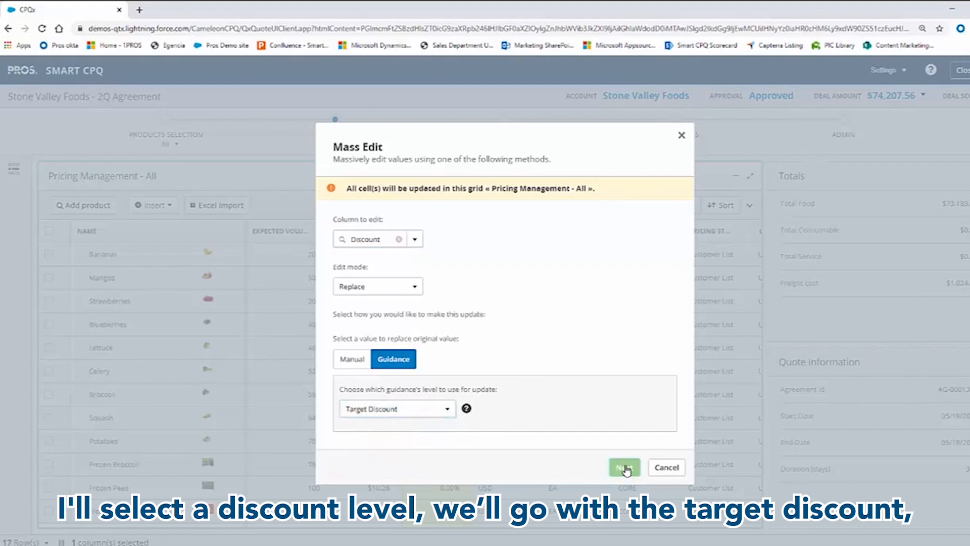
{"action": "left_click", "coordinate": [587, 386]}
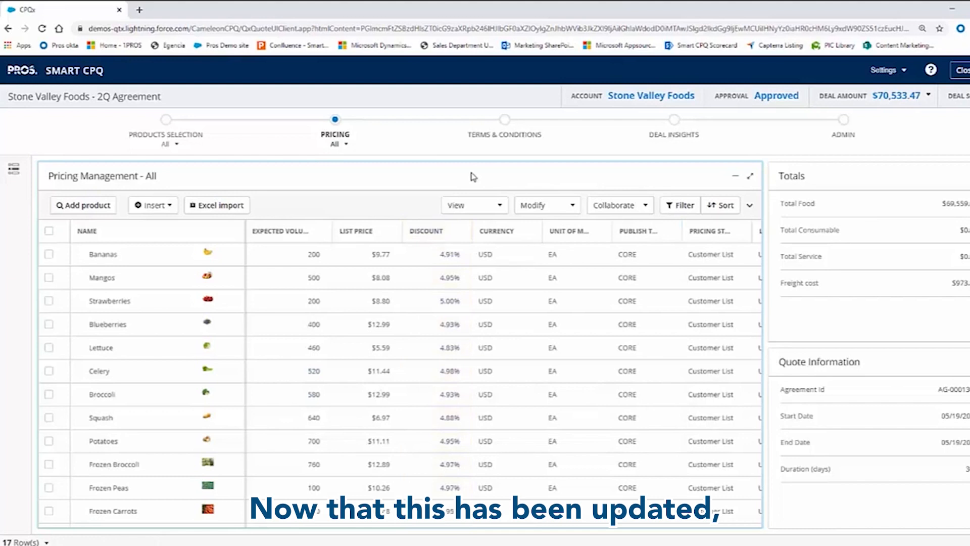
Step: In Terms & Conditions, mass update all lines to a minimum quantity per order of 50 and committed revenue per year of $10,000
{"action": "left_click", "coordinate": [507, 138]}
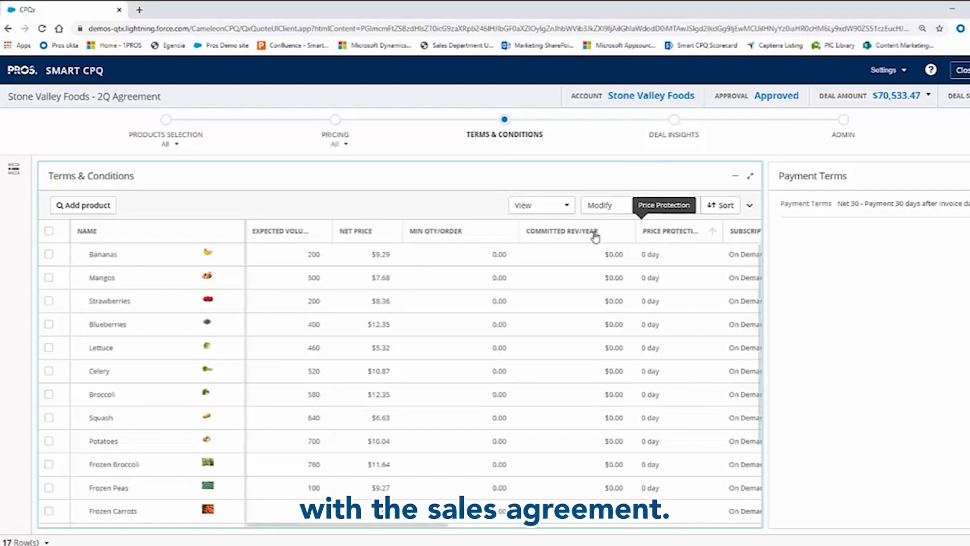
{"action": "left_click", "coordinate": [615, 210]}
{"action": "left_click", "coordinate": [600, 325]}
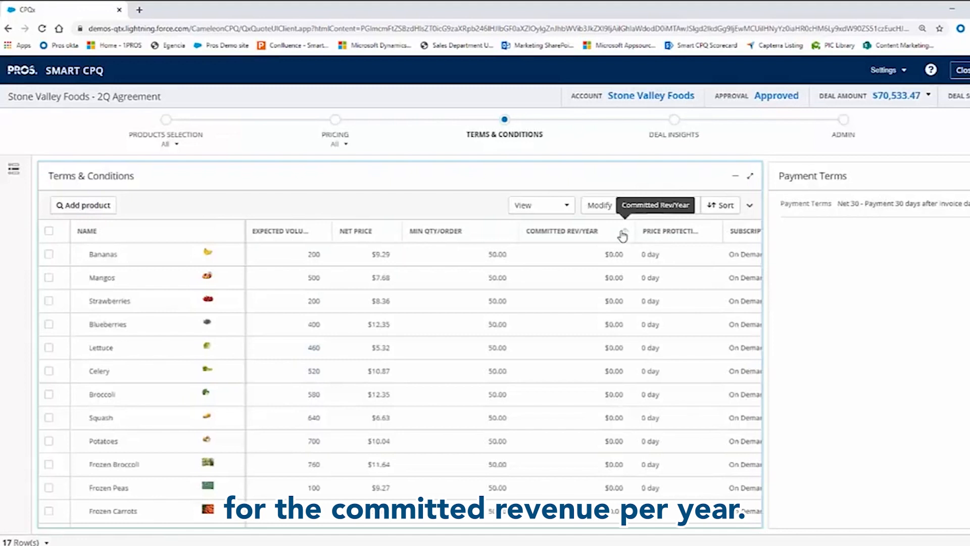
{"action": "left_click", "coordinate": [611, 206]}
{"action": "left_click", "coordinate": [610, 311]}
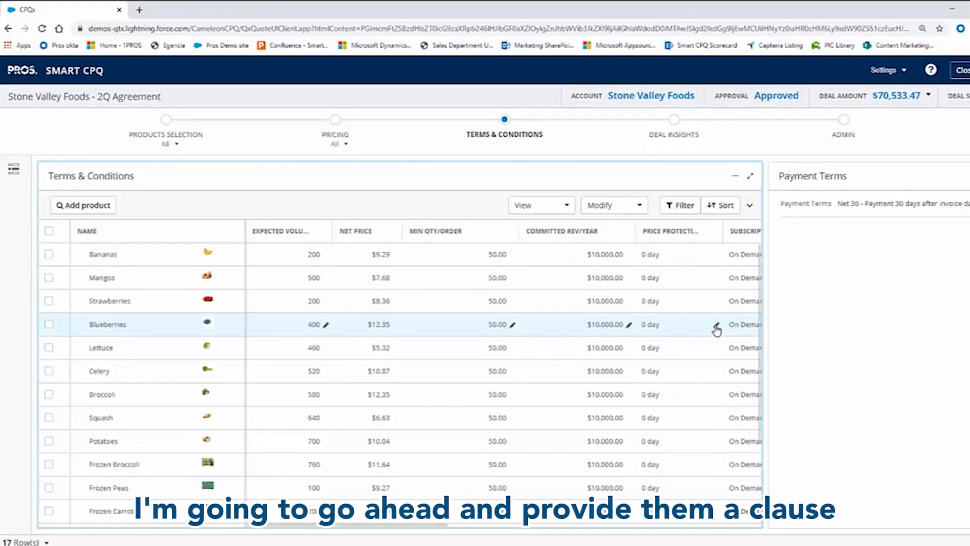
Step: Set the price protection to 90 days for Blueberries and Strawberries
{"action": "left_click", "coordinate": [716, 328]}
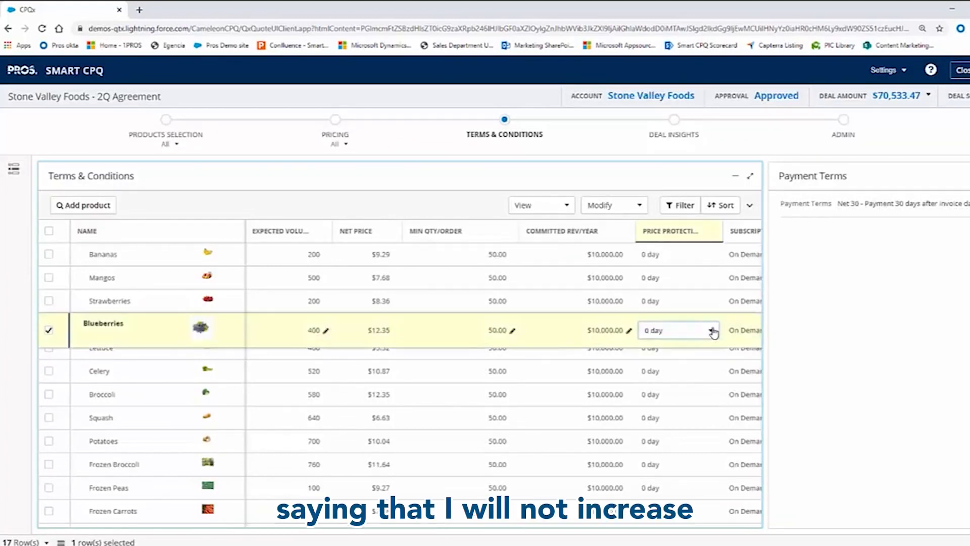
{"action": "left_click", "coordinate": [712, 332]}
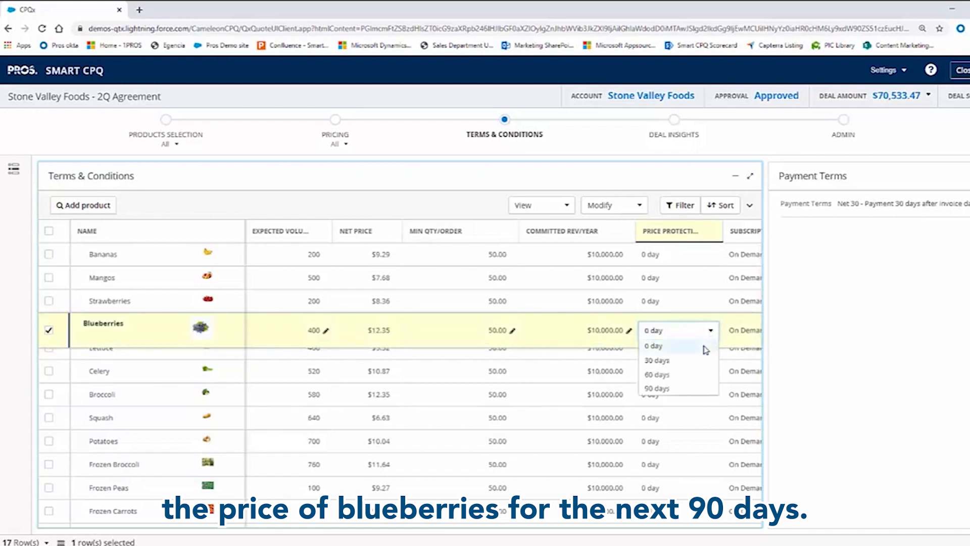
{"action": "left_click", "coordinate": [677, 388]}
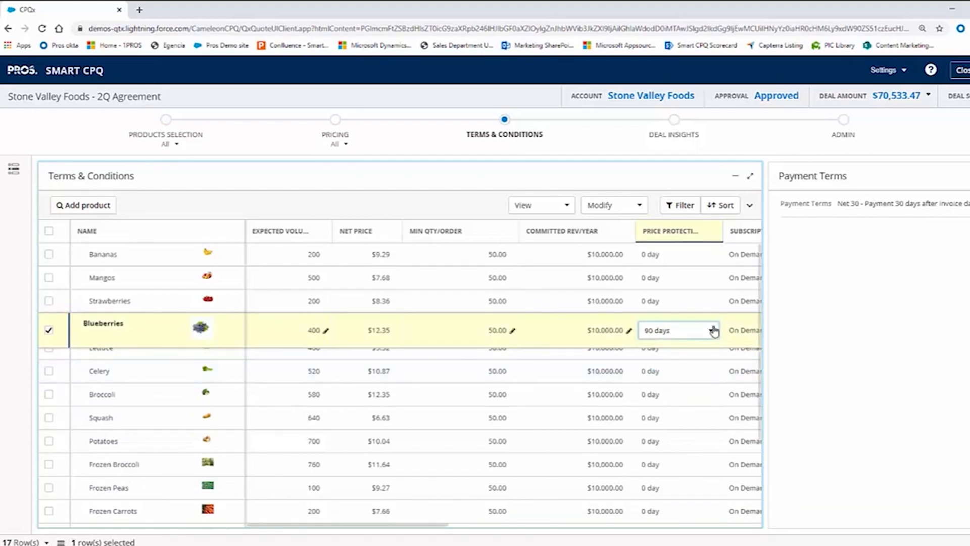
{"action": "left_click", "coordinate": [716, 307]}
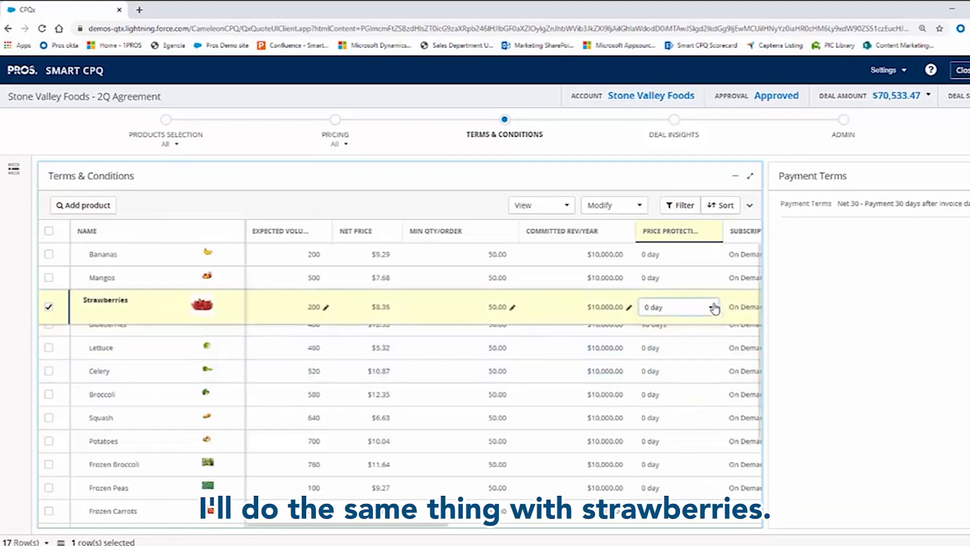
{"action": "left_click", "coordinate": [715, 308]}
{"action": "left_click", "coordinate": [654, 361]}
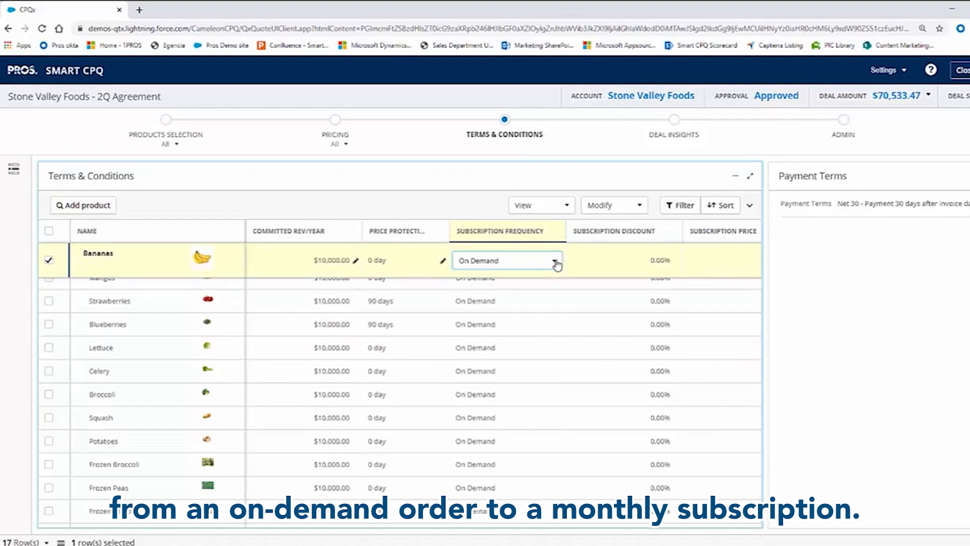
Step: Set the subscription frequency of Bananas to Monthly and show the quote's Deal Insights
{"action": "left_click", "coordinate": [556, 262]}
{"action": "left_click", "coordinate": [529, 305]}
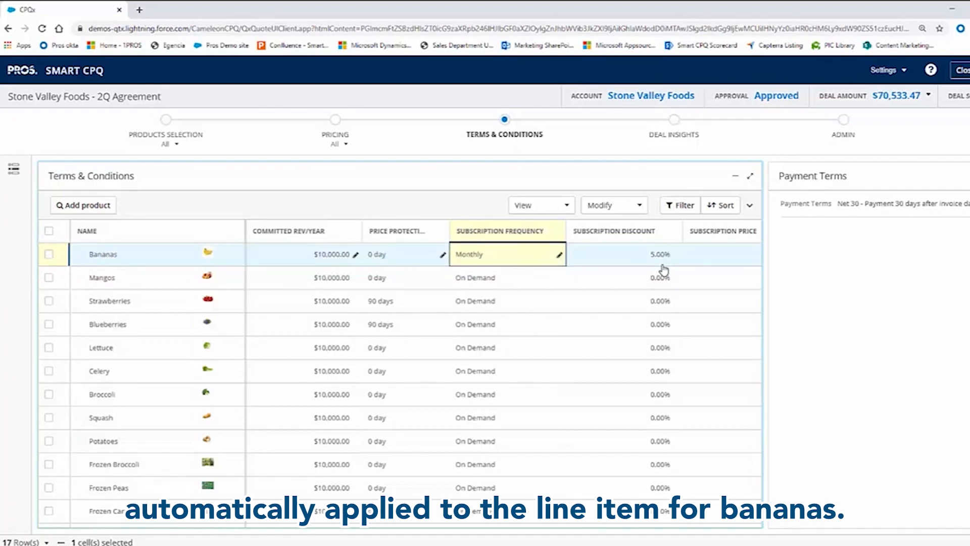
{"action": "left_click", "coordinate": [674, 124]}
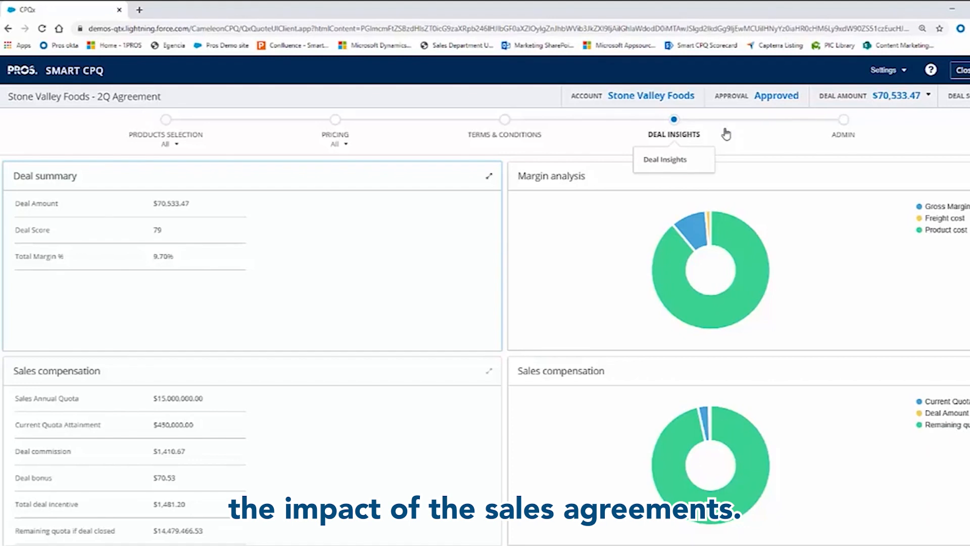
Step: Close the quote configuration and submit the quote for approval with the comment "Please Approve for Stone Valley Foods"
{"action": "left_click", "coordinate": [966, 76]}
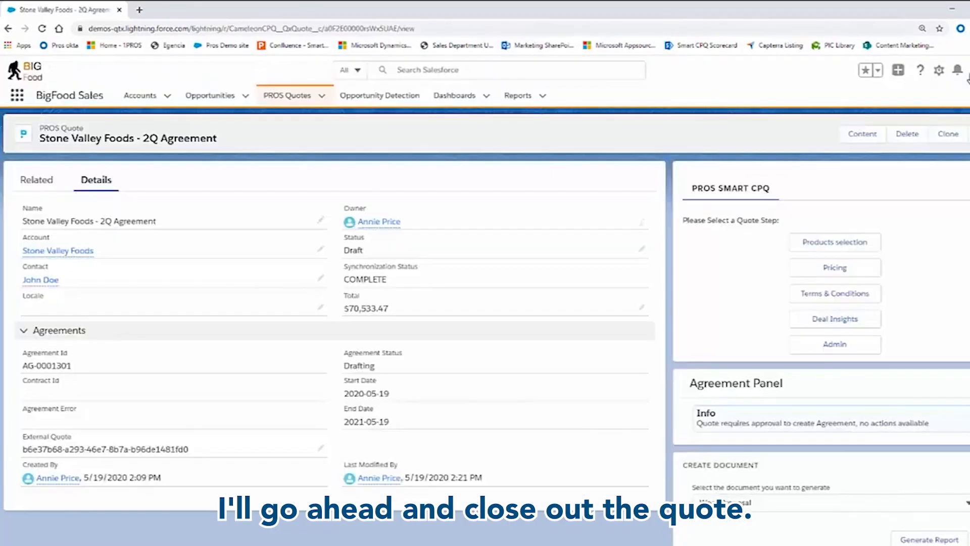
{"action": "left_click", "coordinate": [965, 134]}
{"action": "left_click", "coordinate": [940, 195]}
{"action": "type", "text": "Please Approve for Stone Valley Foods"}
{"action": "left_click", "coordinate": [672, 411]}
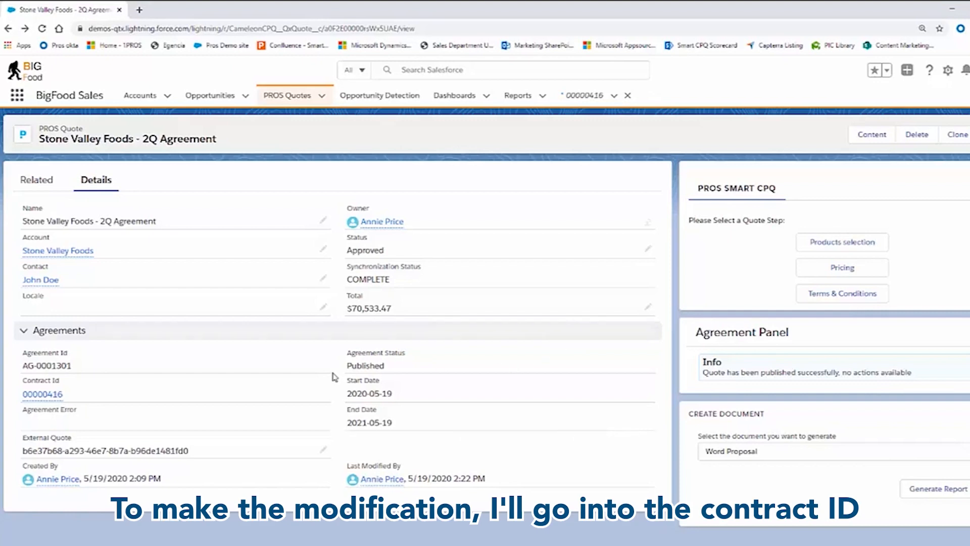
Step: Open the agreement's contract and create an amendment named Stone Valley Foods - 2Q Amendment
{"action": "left_click", "coordinate": [51, 394]}
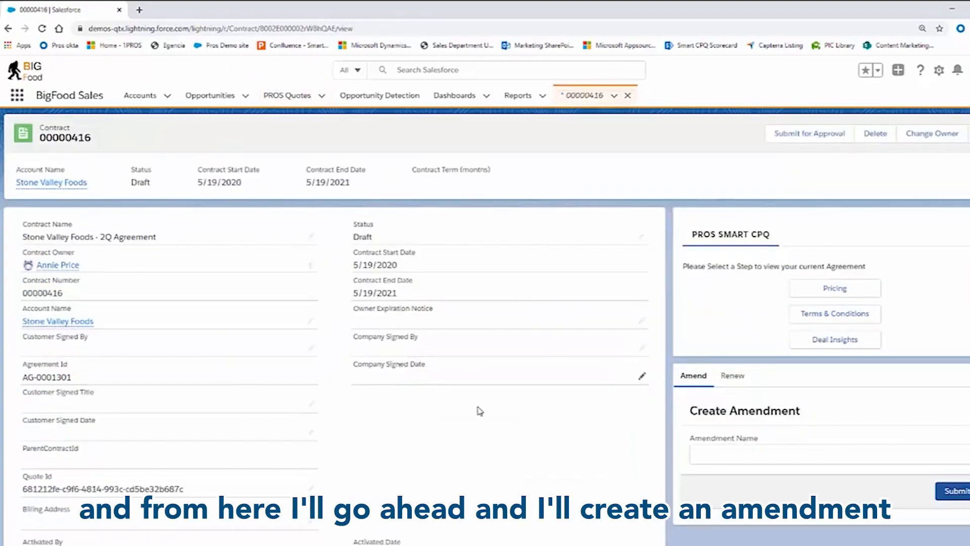
{"action": "left_click", "coordinate": [702, 453]}
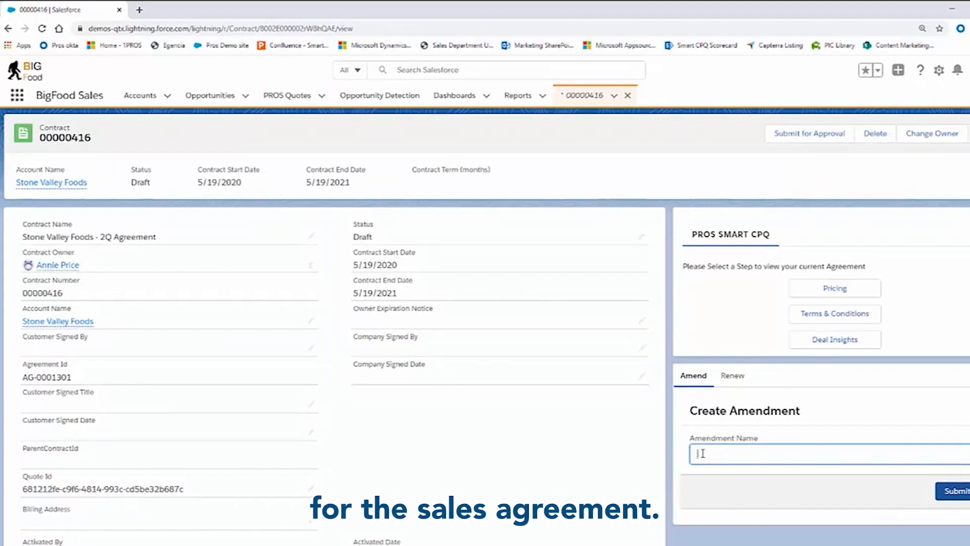
{"action": "type", "text": "Stone Valley Foods - 2Q Amendment"}
{"action": "left_click", "coordinate": [953, 491]}
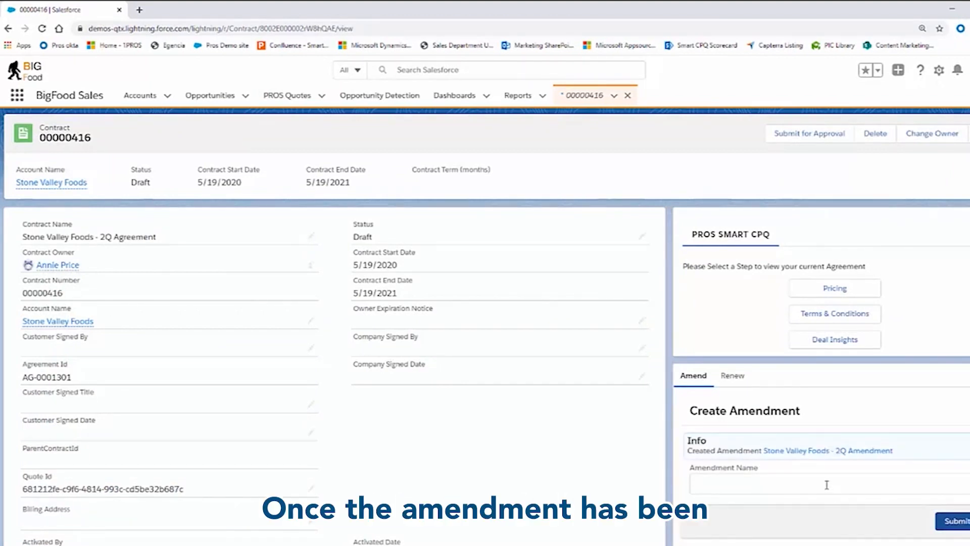
Step: In the amendment quote's pricing, add Napkins and delete the Lettuce and Celery lines, and view the changes in the amendment grid
{"action": "left_click", "coordinate": [828, 451]}
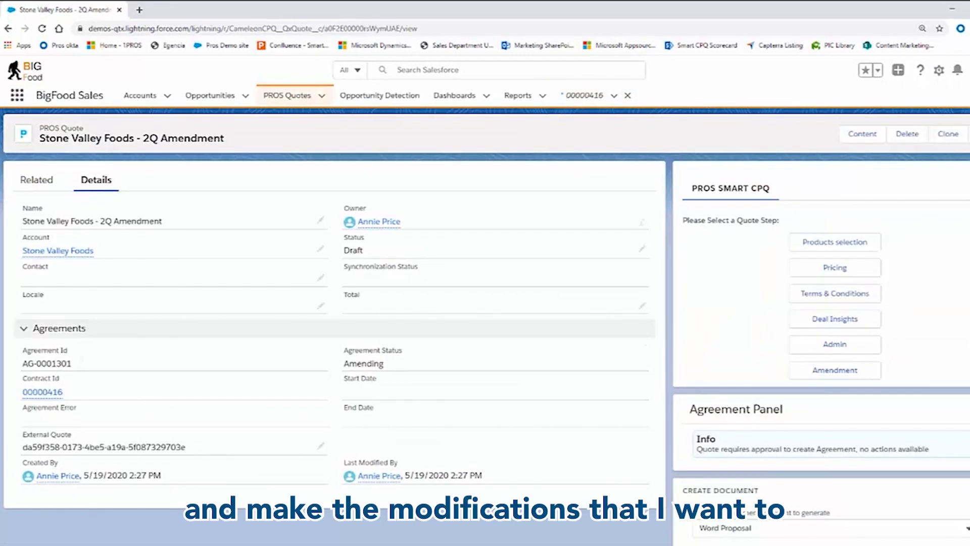
{"action": "left_click", "coordinate": [875, 272]}
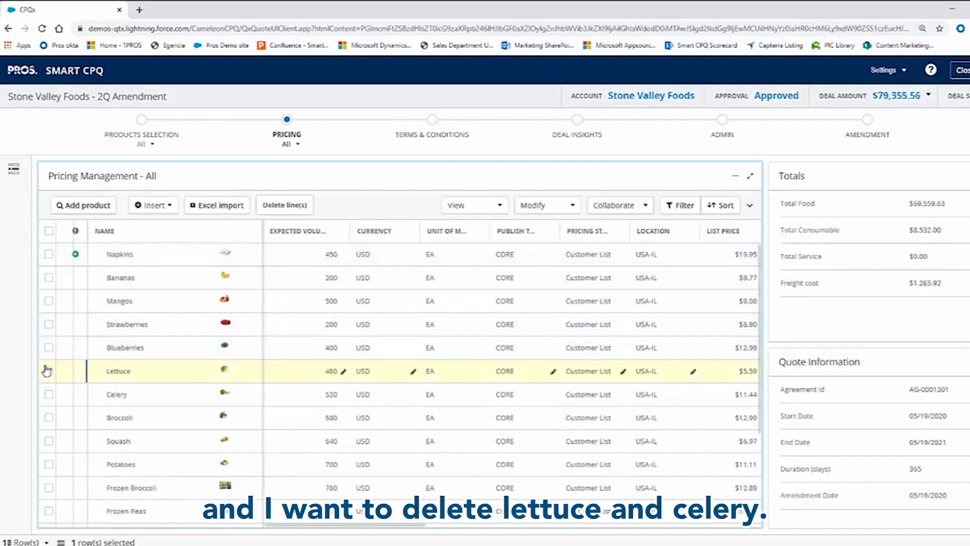
{"action": "left_click", "coordinate": [48, 395]}
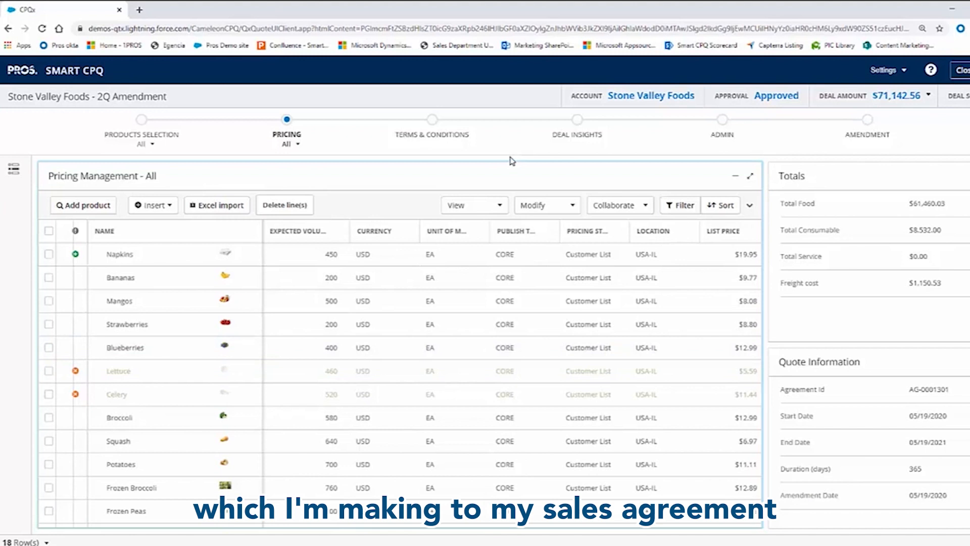
{"action": "left_click", "coordinate": [875, 143]}
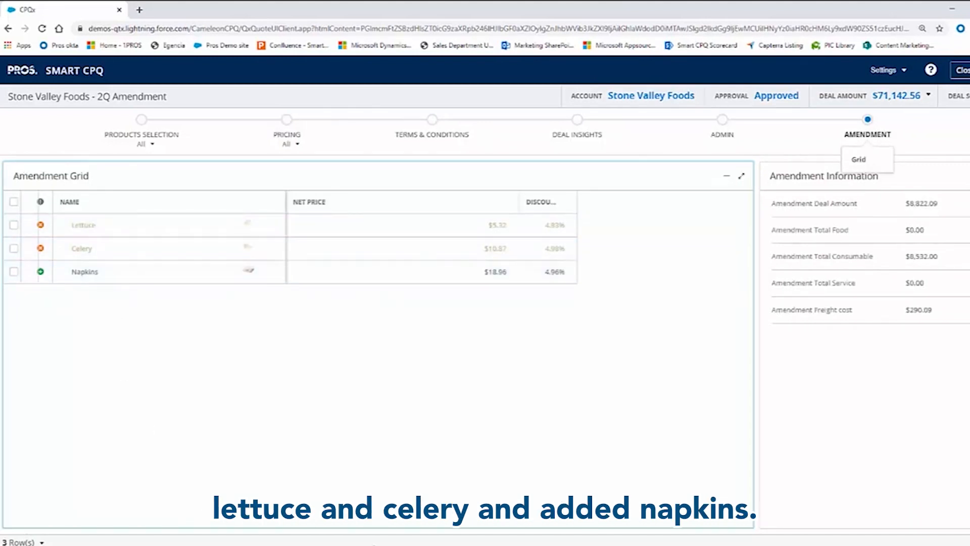
Step: Close the amendment quote's configuration and start submitting the quote for approval
{"action": "left_click", "coordinate": [962, 74]}
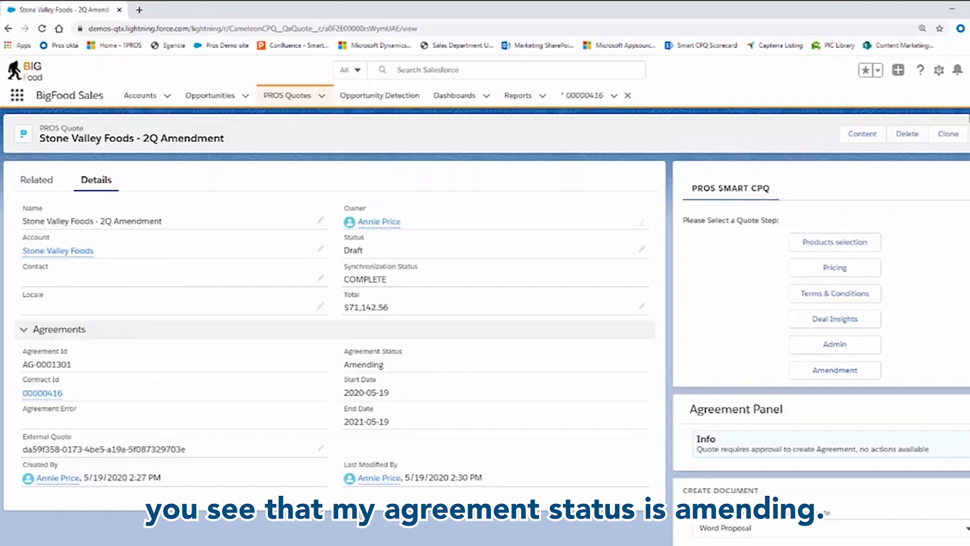
{"action": "left_click", "coordinate": [965, 133]}
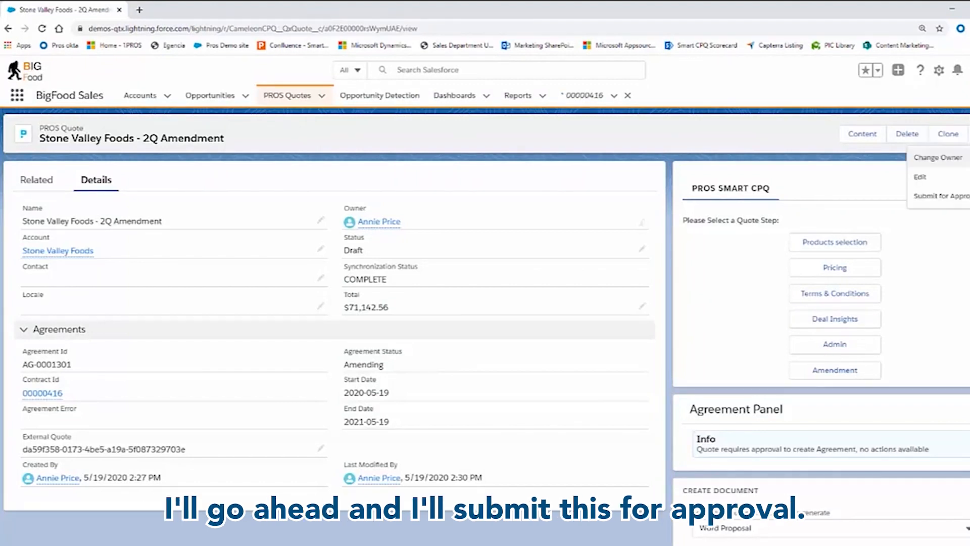
{"action": "left_click", "coordinate": [960, 196]}
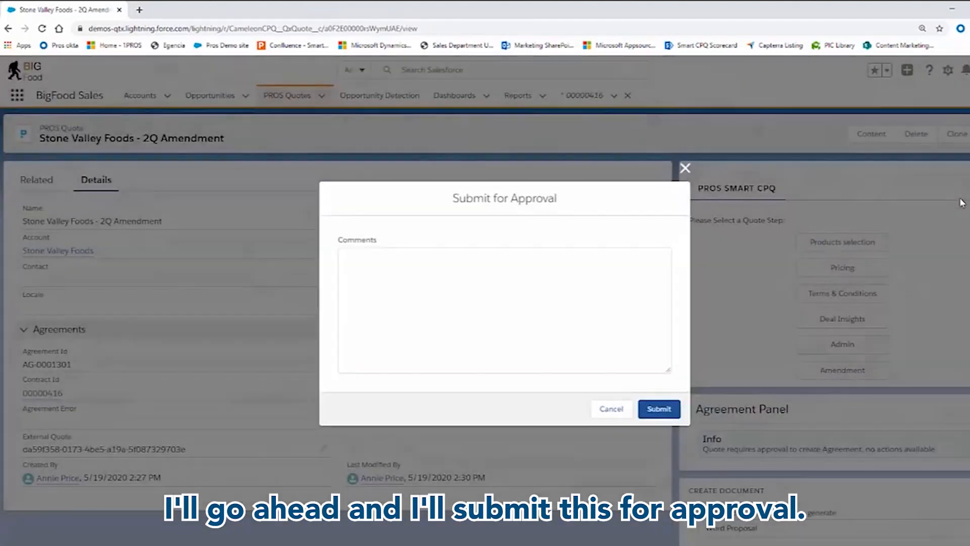